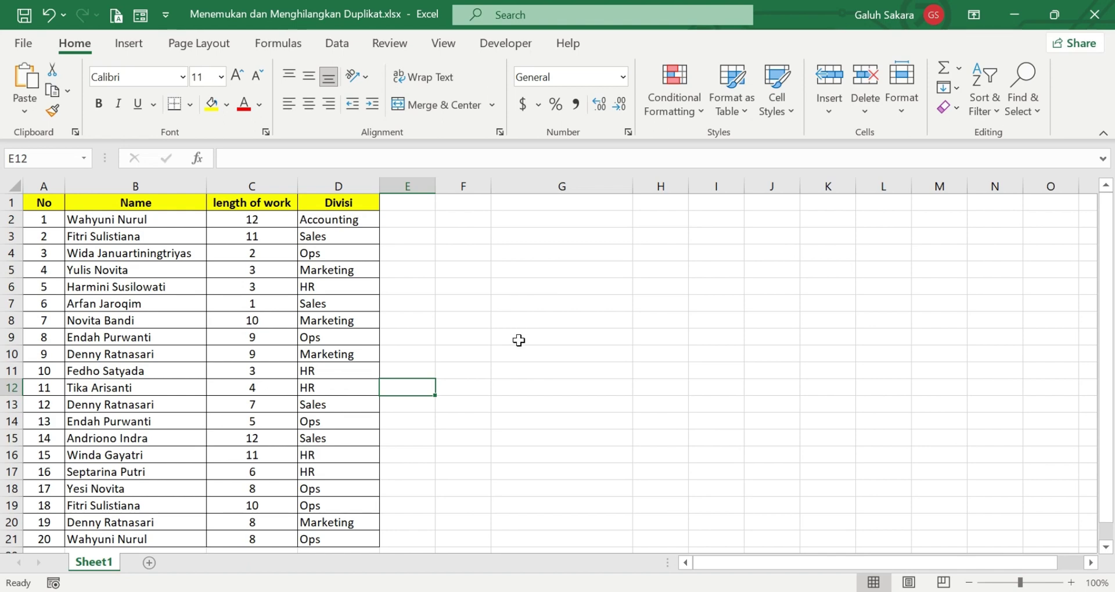
Start a Duplicate Values conditional formatting rule on the Name column, cells B1:B21.
{"action": "scroll", "coordinate": [515, 331], "scroll_direction": "down", "scroll_amount": 1}
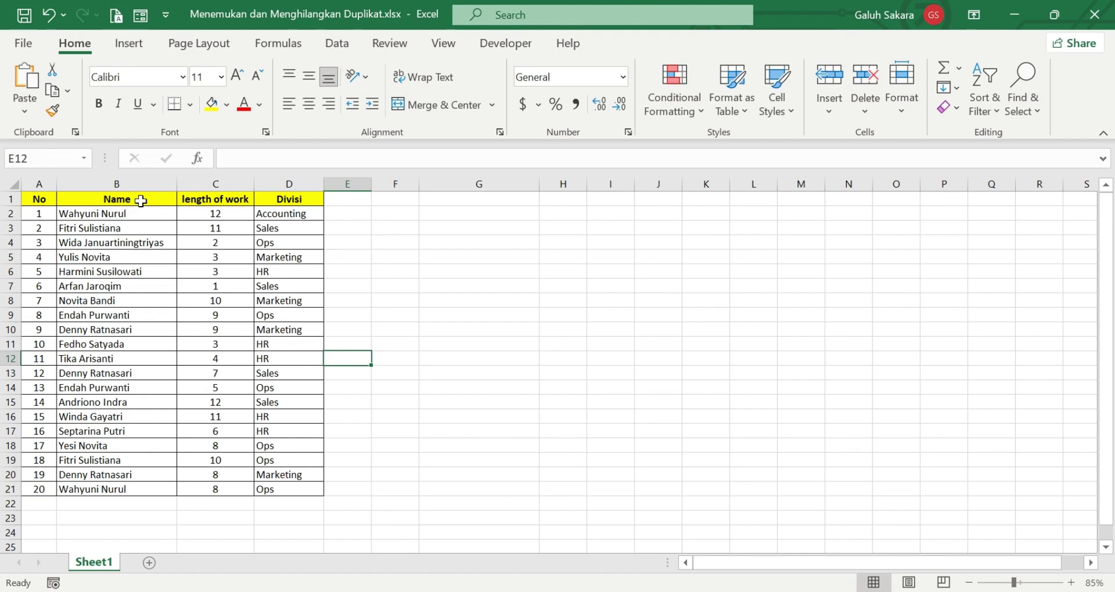
{"action": "left_click_drag", "start_coordinate": [140, 200], "coordinate": [135, 491]}
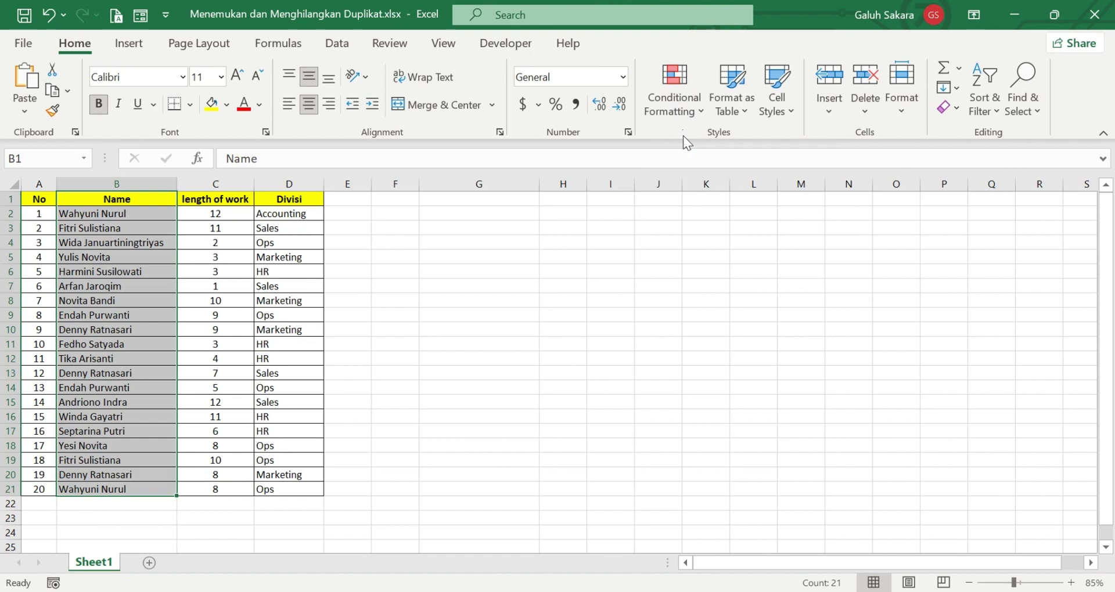
{"action": "left_click", "coordinate": [675, 113]}
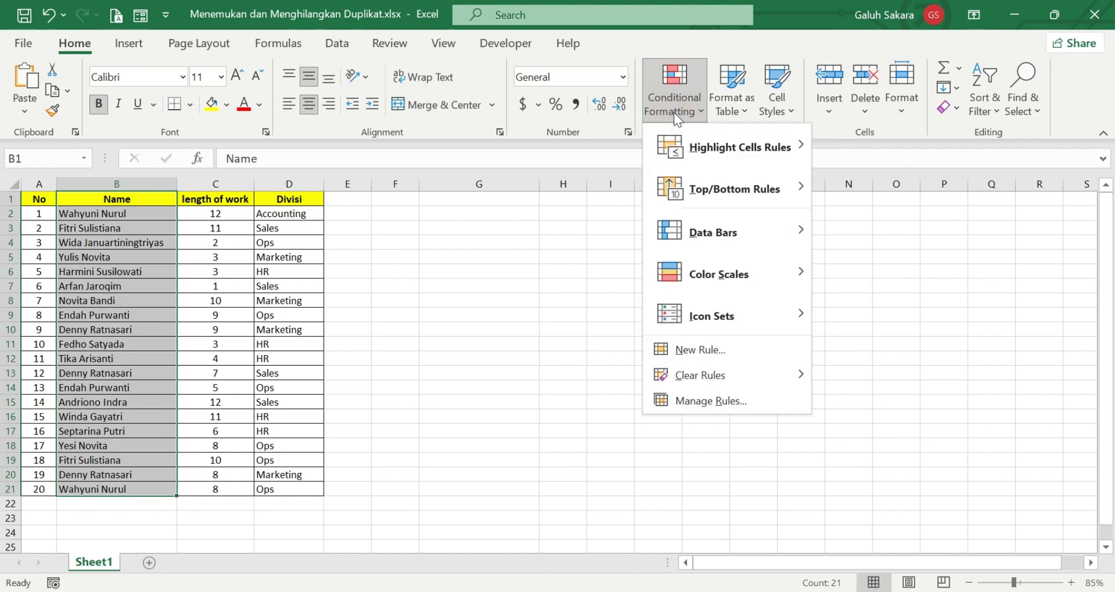
{"action": "mouse_move", "coordinate": [781, 151]}
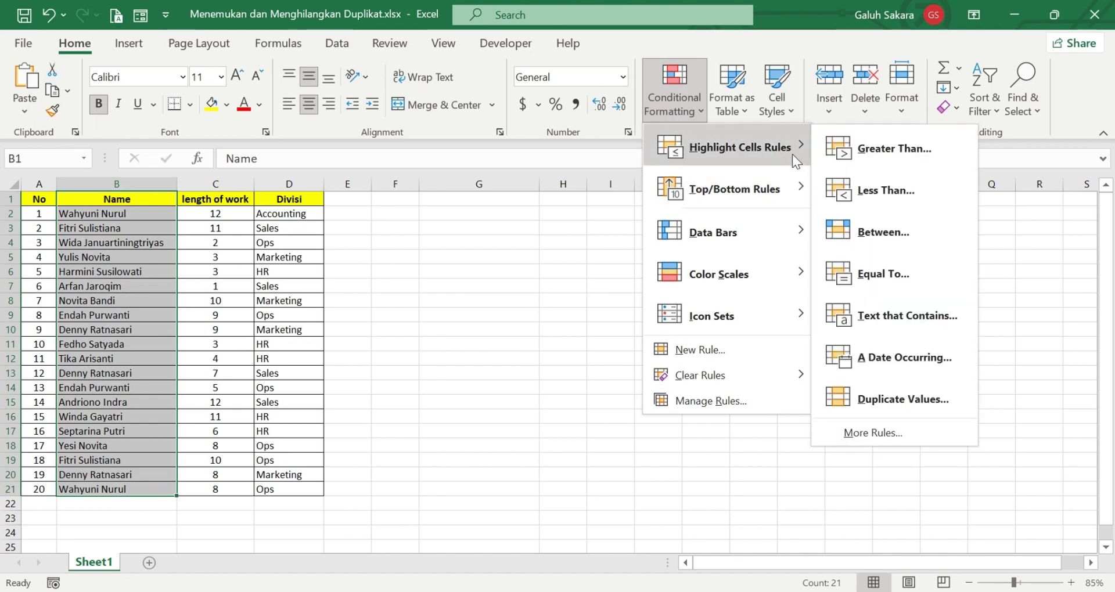
{"action": "left_click", "coordinate": [891, 398]}
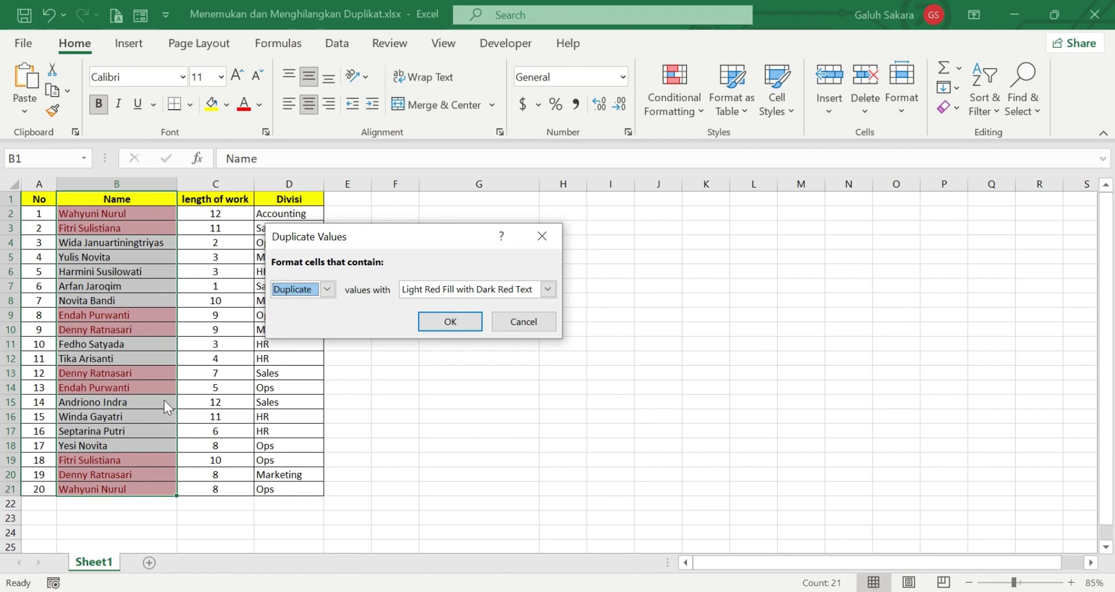
Try the rule on unique values, and on duplicates with the yellow fill, green fill, light red fill and red text presets.
{"action": "left_click", "coordinate": [328, 290]}
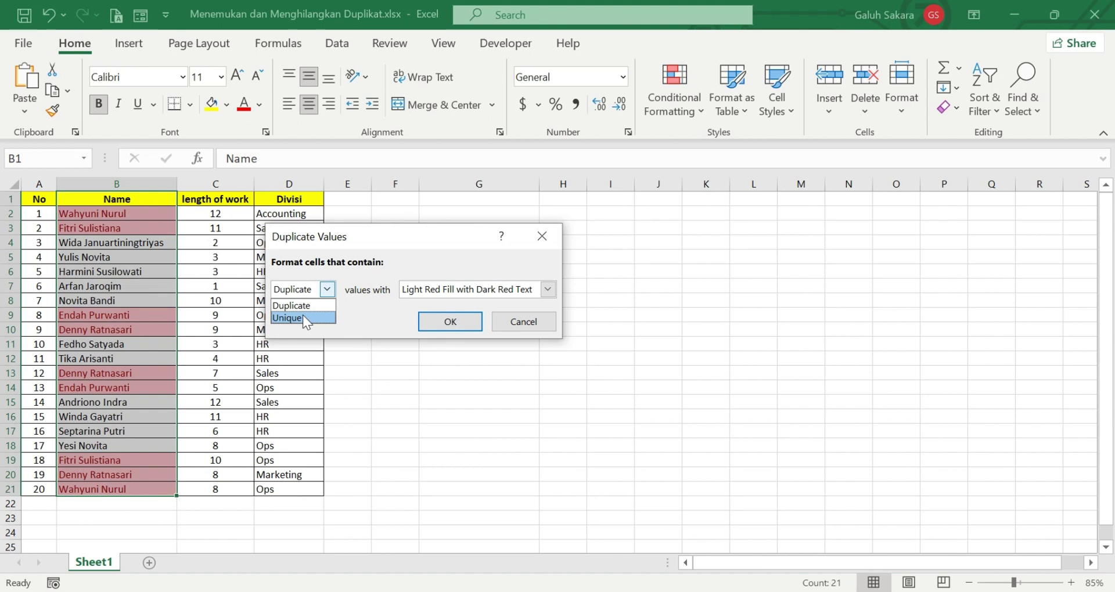
{"action": "left_click", "coordinate": [303, 319]}
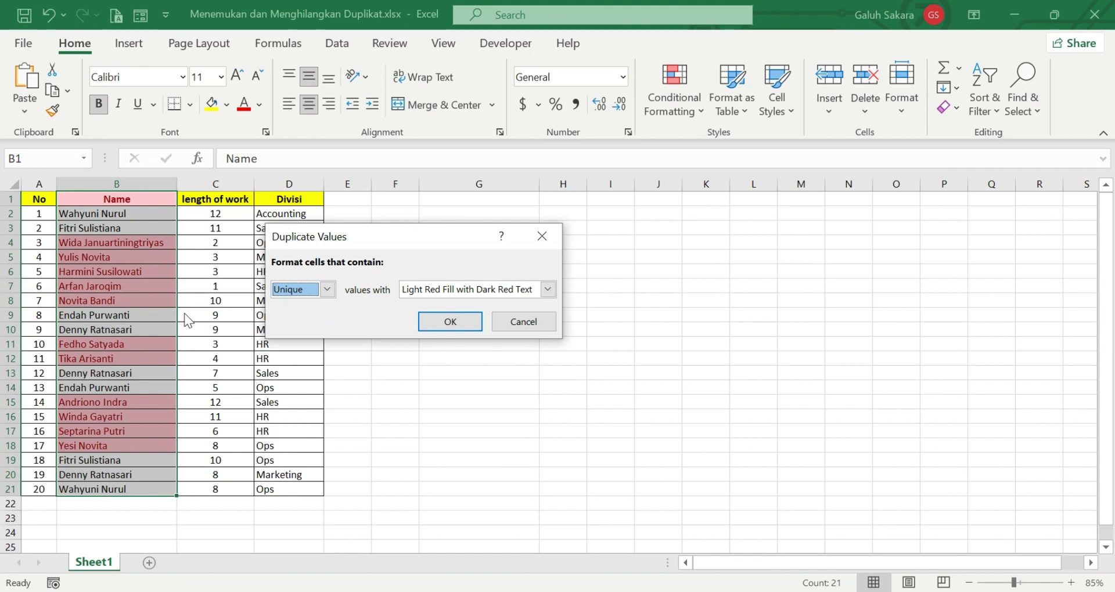
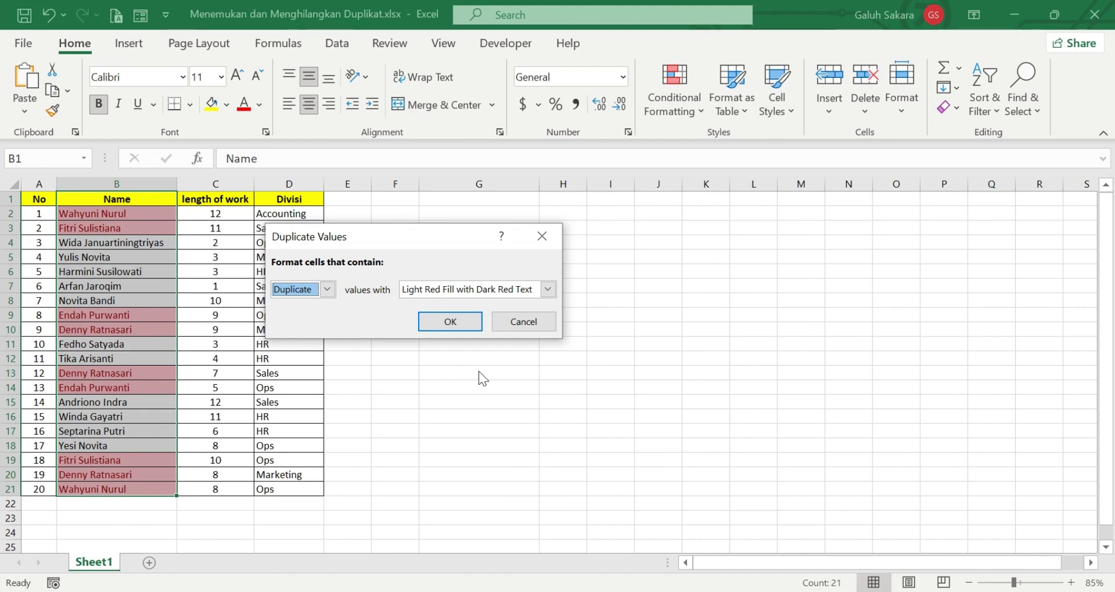
{"action": "left_click", "coordinate": [548, 290]}
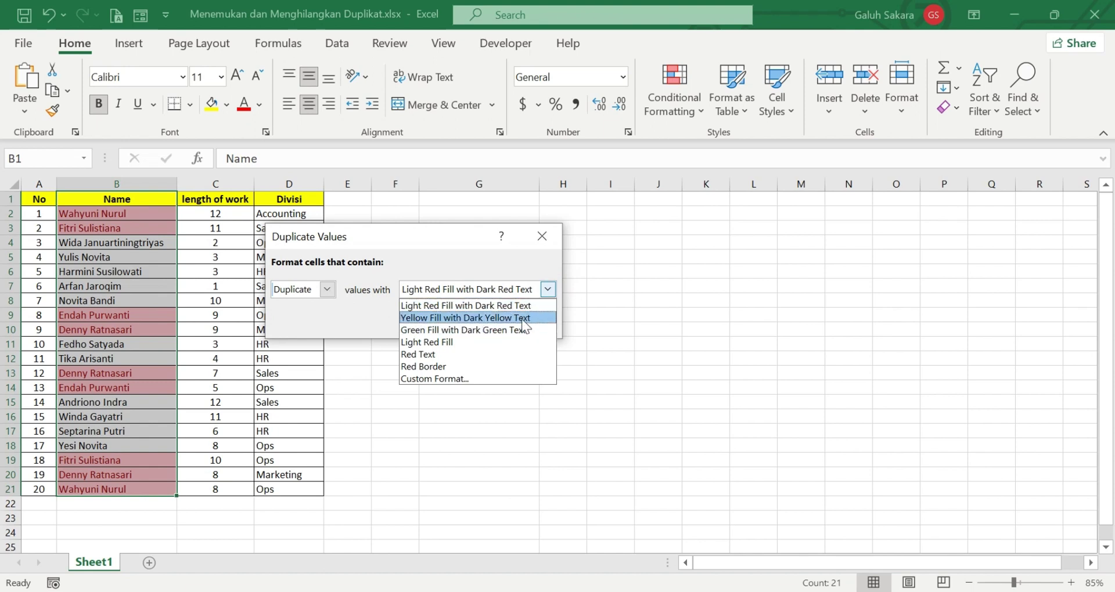
{"action": "left_click", "coordinate": [522, 319]}
{"action": "left_click", "coordinate": [548, 289]}
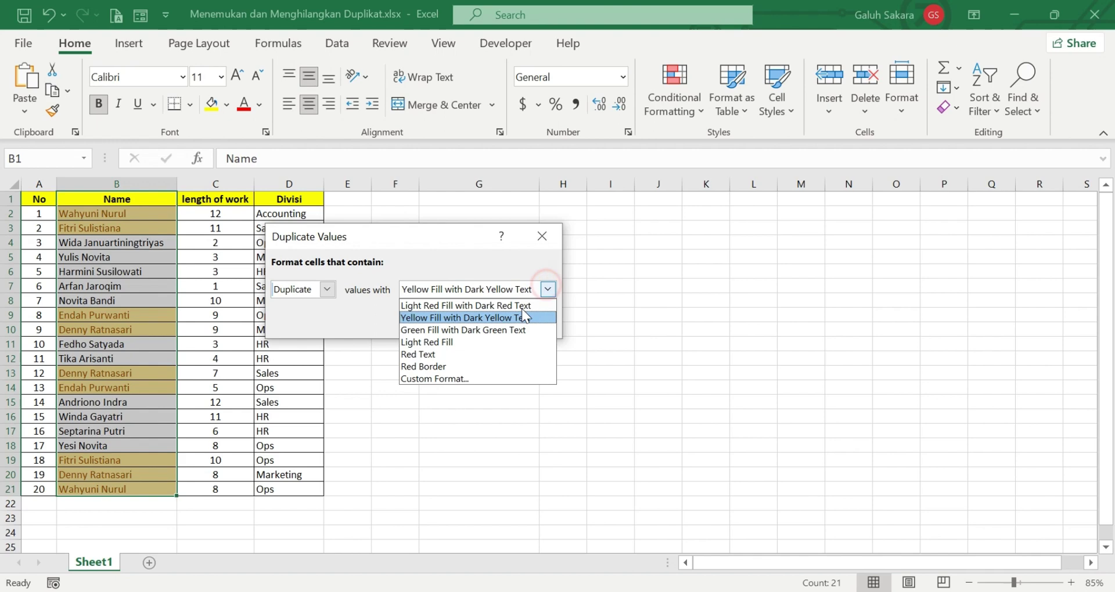
{"action": "left_click", "coordinate": [496, 330]}
{"action": "left_click", "coordinate": [548, 289]}
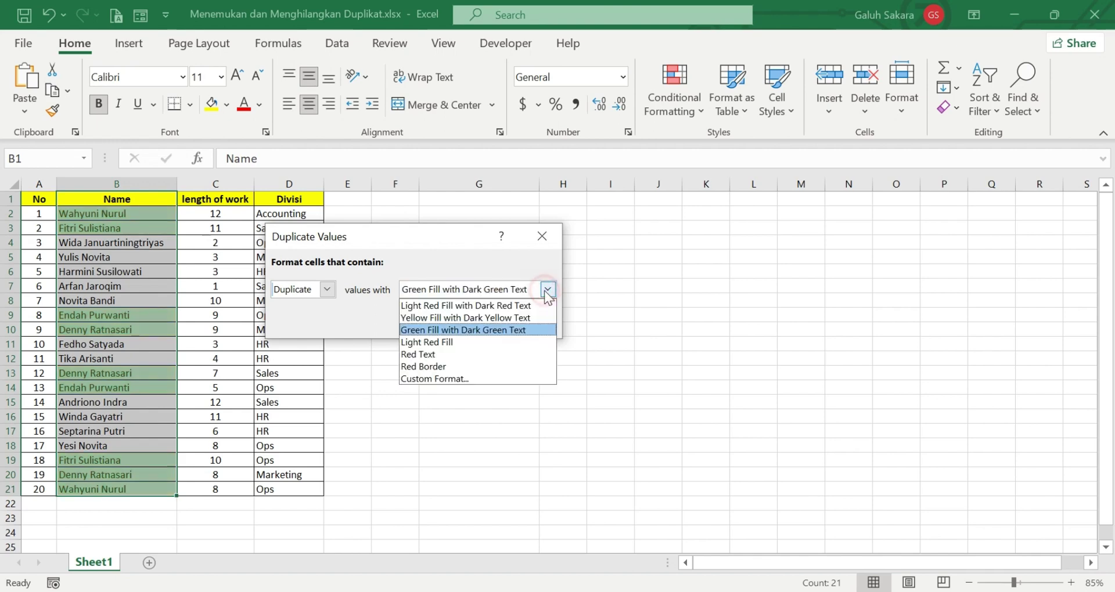
{"action": "left_click", "coordinate": [468, 342]}
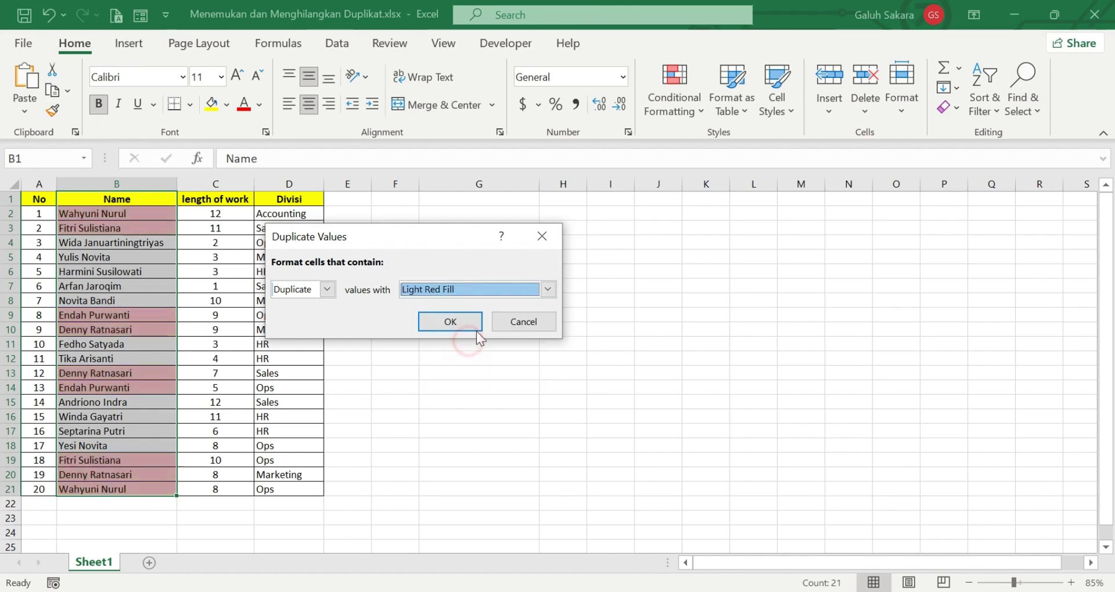
{"action": "left_click", "coordinate": [547, 290]}
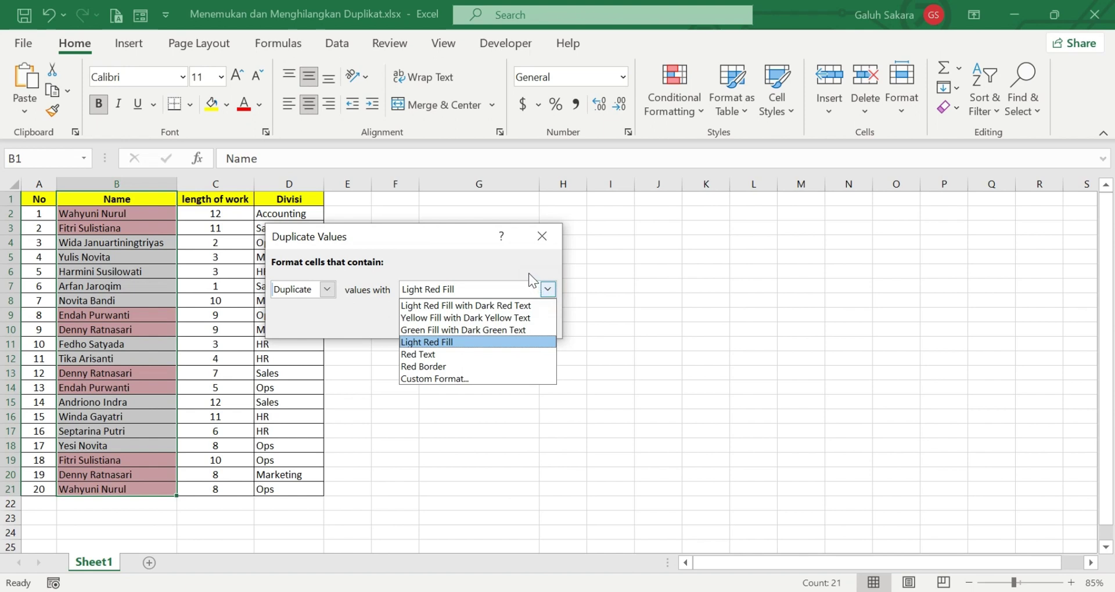
{"action": "left_click", "coordinate": [500, 350]}
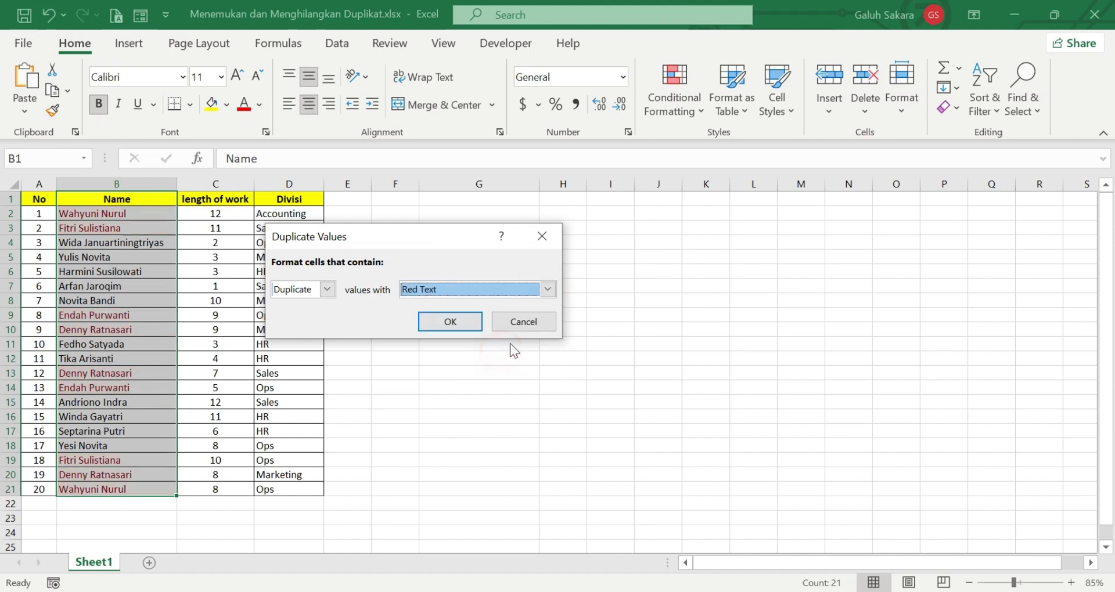
Apply the rule to duplicate values with a custom format that uses an orange background fill.
{"action": "left_click", "coordinate": [549, 289]}
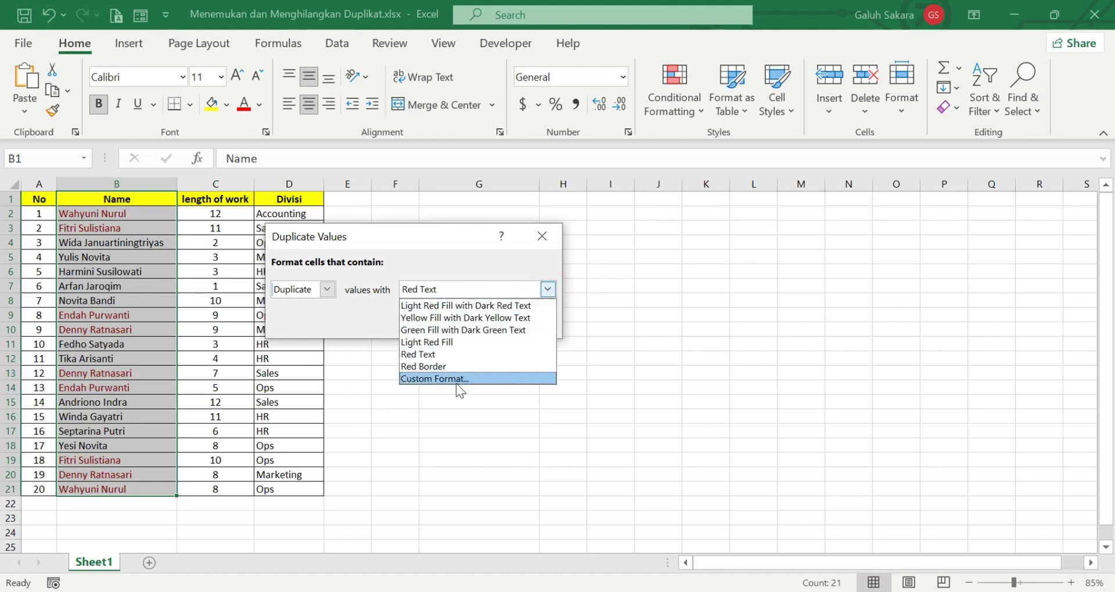
{"action": "left_click", "coordinate": [457, 379]}
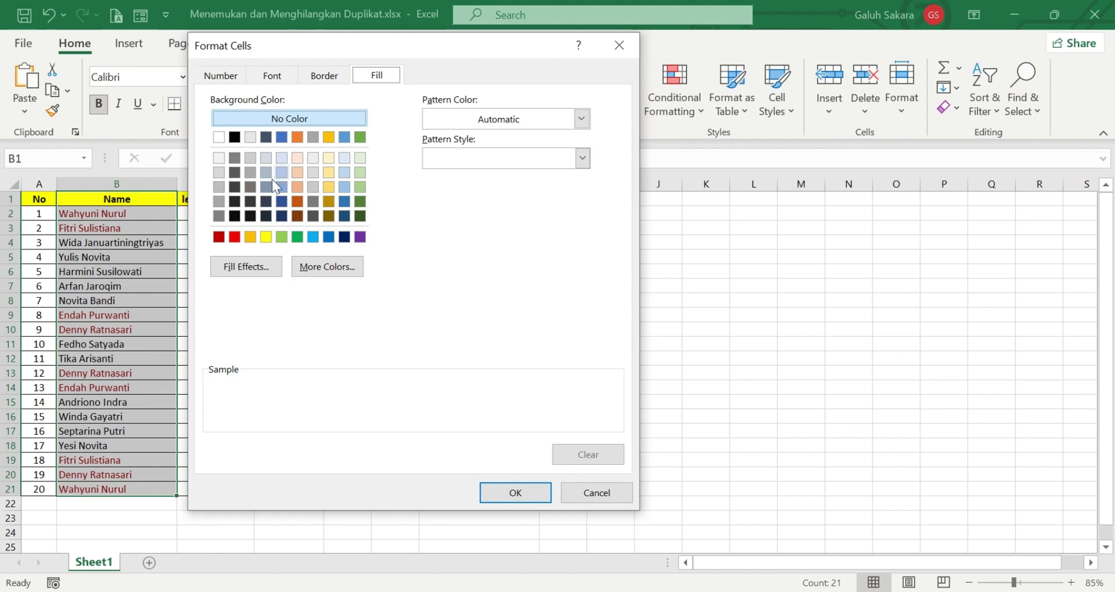
{"action": "left_click", "coordinate": [250, 237]}
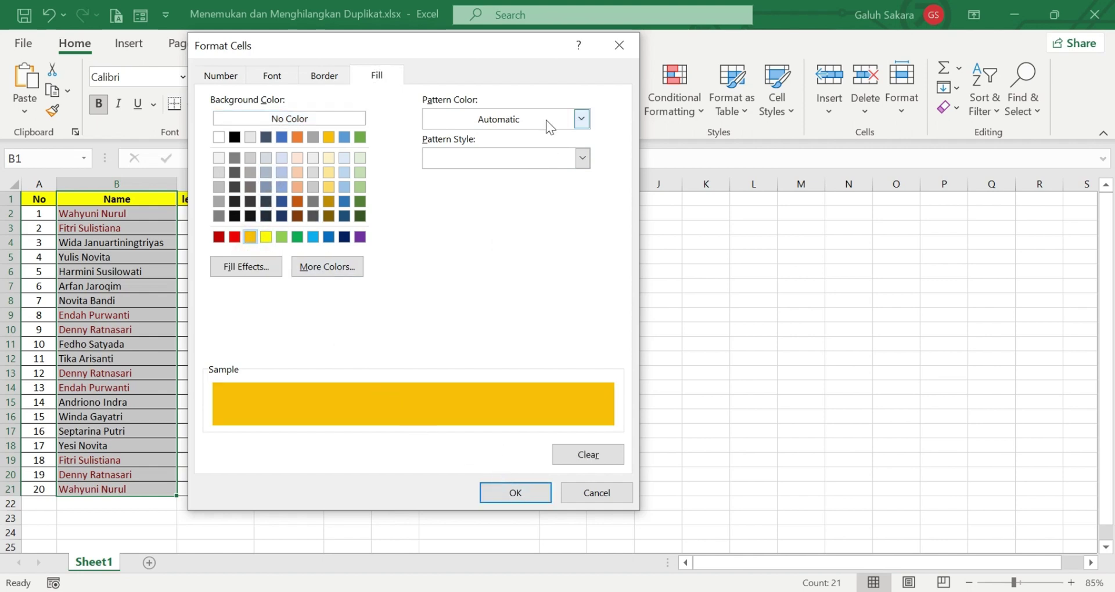
{"action": "left_click", "coordinate": [513, 493]}
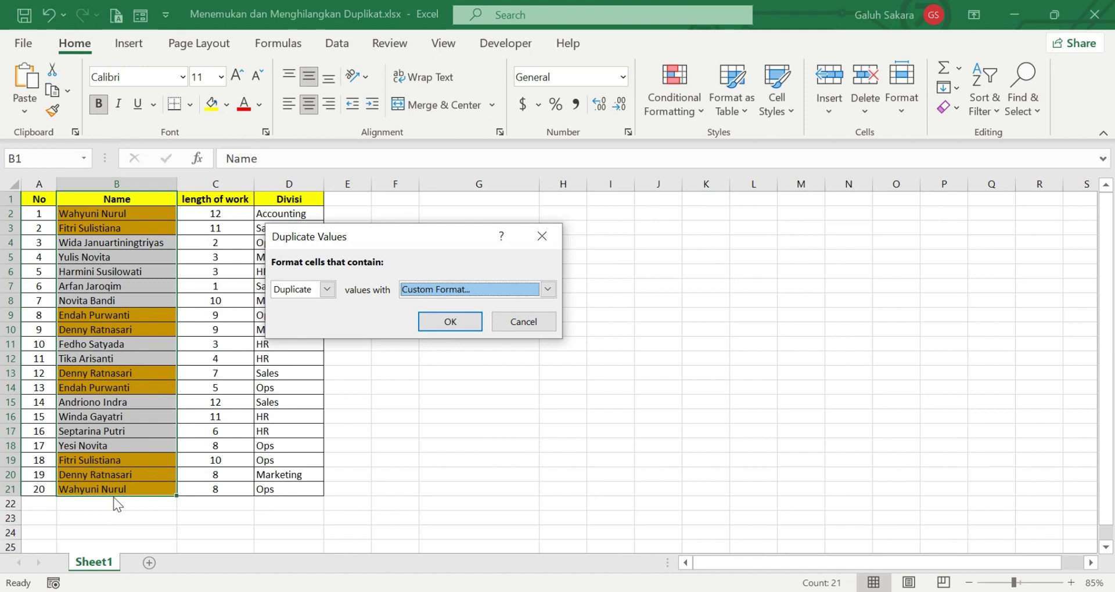
{"action": "left_click", "coordinate": [468, 322]}
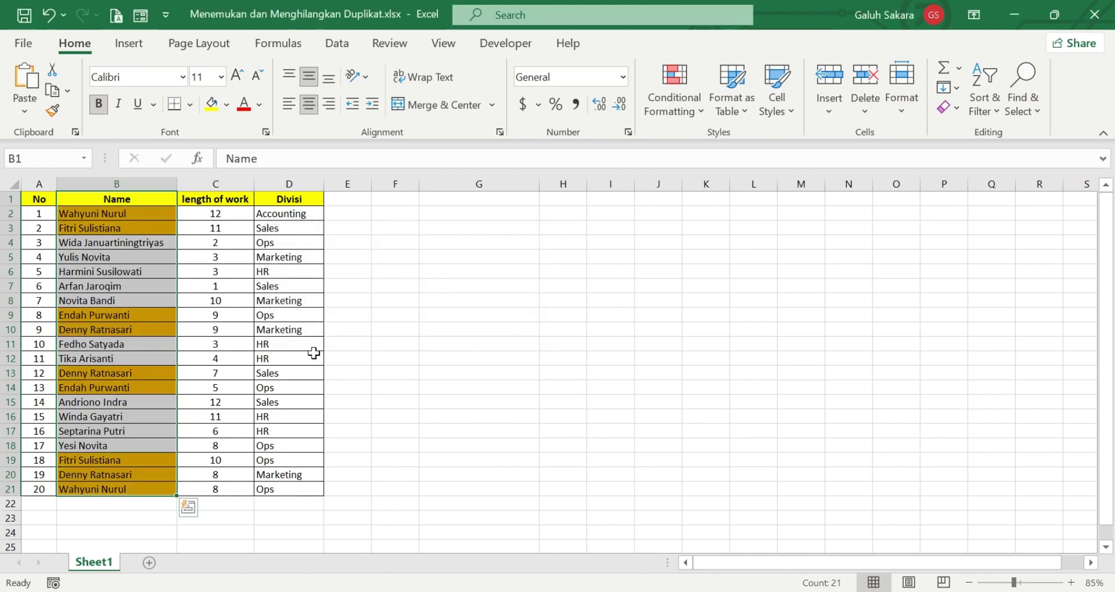
{"action": "left_click", "coordinate": [424, 313]}
Test the highlighting by appending "S" to the name in cell B2, and undo the edit.
{"action": "left_click", "coordinate": [154, 215]}
{"action": "double_click", "coordinate": [155, 215]}
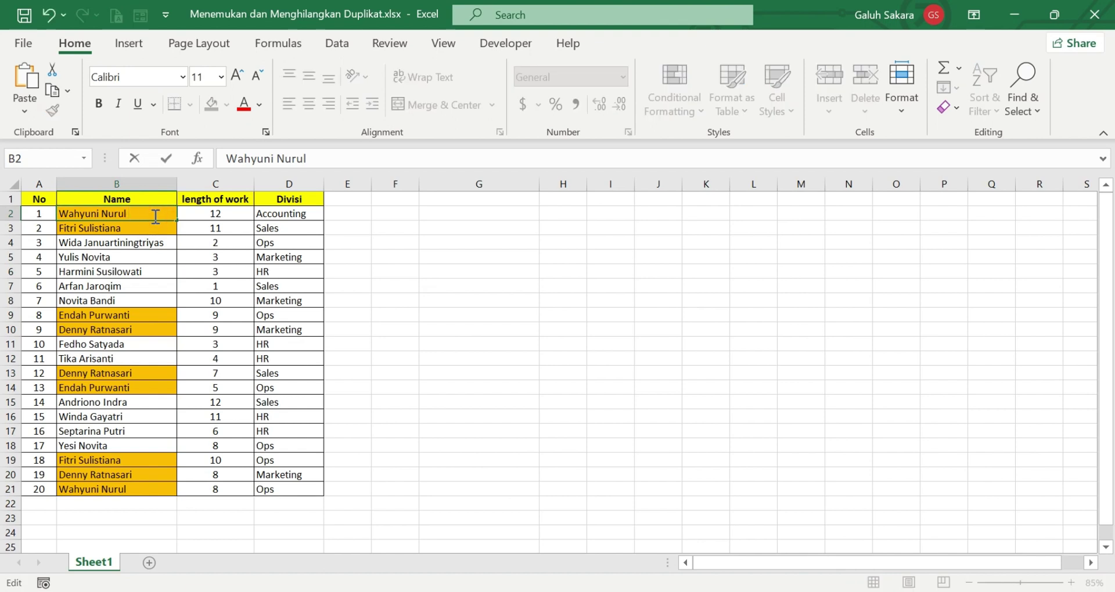
{"action": "type", "text": "S"}
{"action": "key", "text": "Return"}
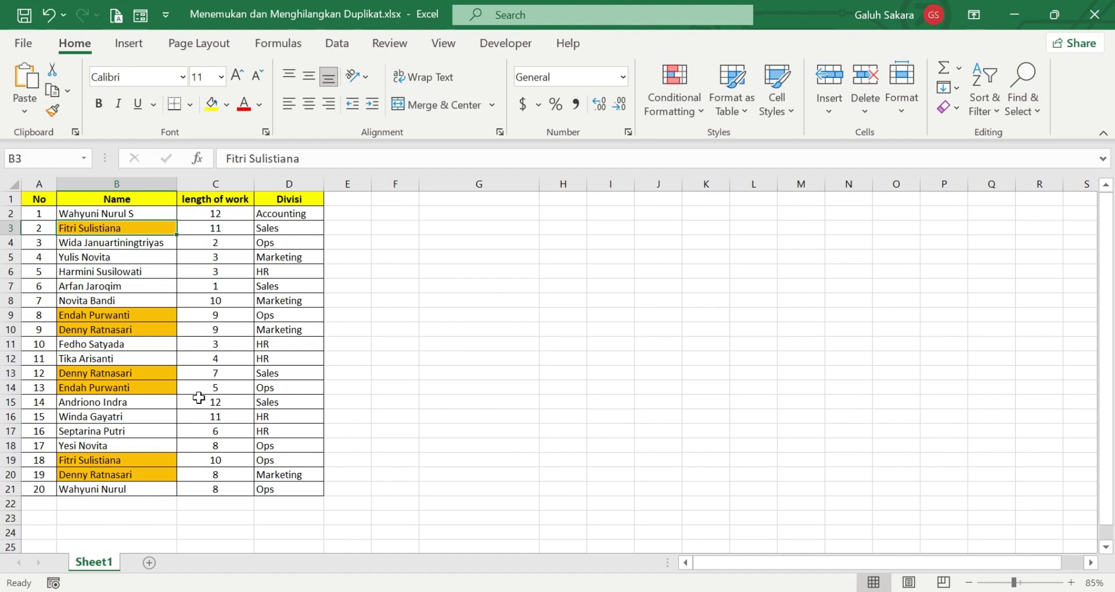
{"action": "key", "text": "ctrl+z"}
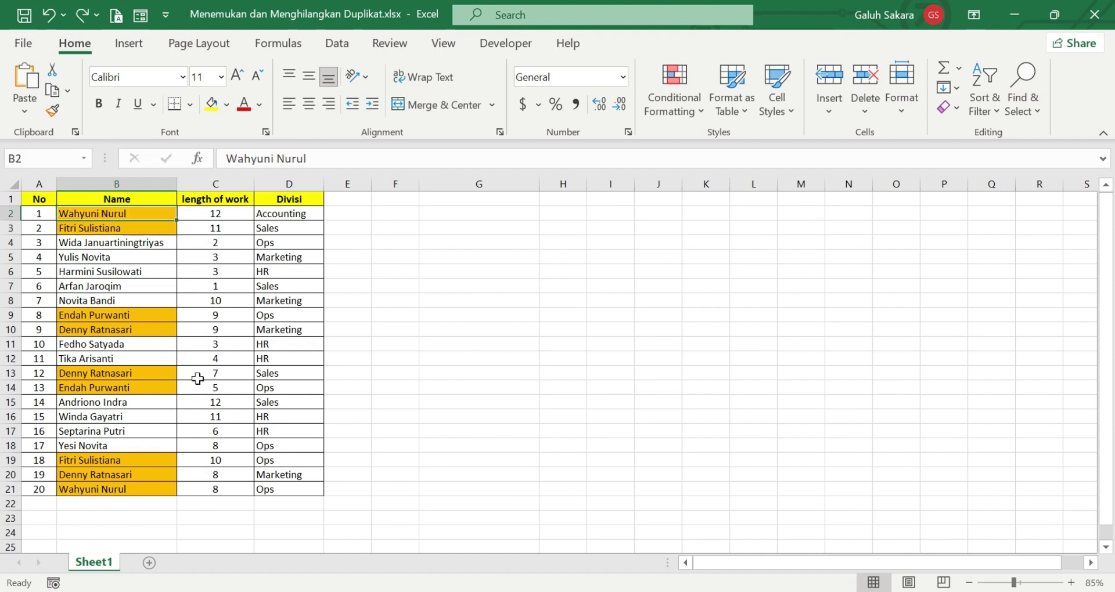
{"action": "left_click", "coordinate": [416, 346]}
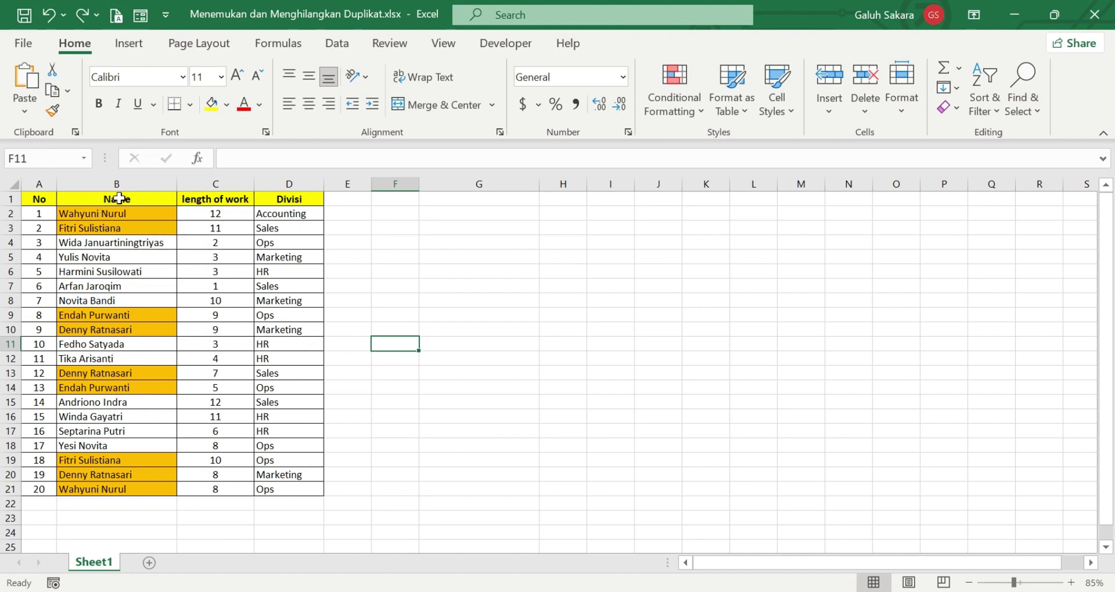
Start Remove Duplicates on the Name column, B1:B21, with the selection expanded to the whole table.
{"action": "left_click_drag", "start_coordinate": [119, 198], "coordinate": [115, 493]}
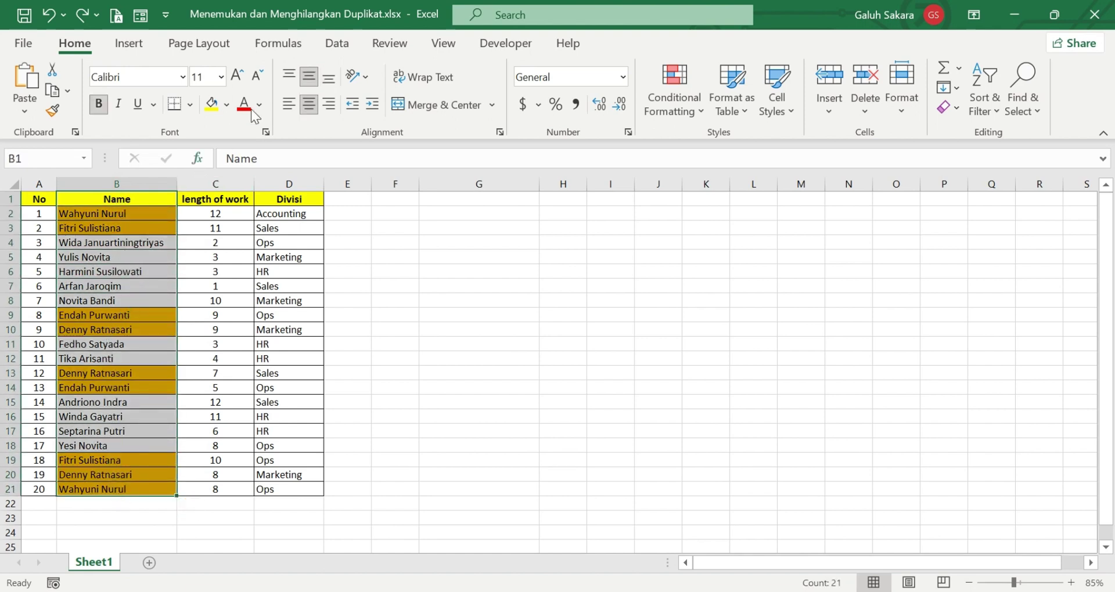
{"action": "left_click", "coordinate": [338, 45]}
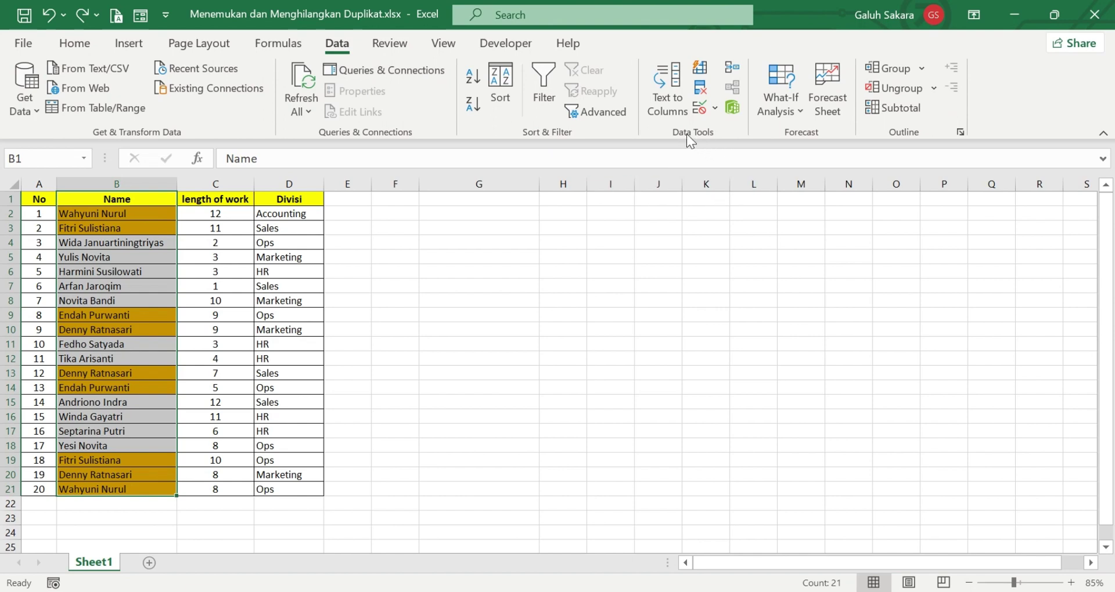
{"action": "left_click", "coordinate": [700, 89]}
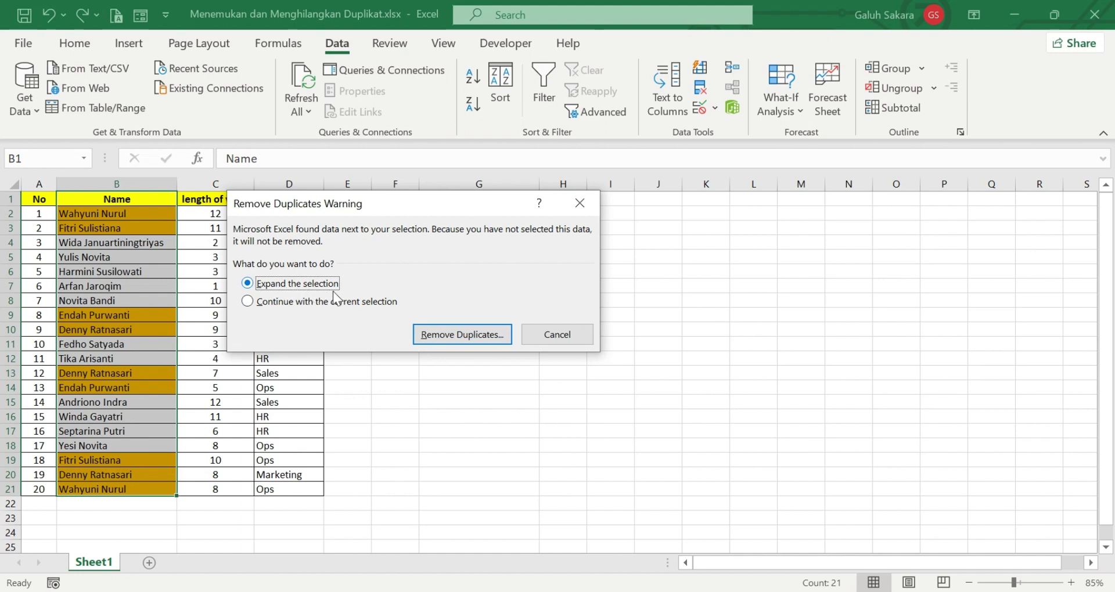
{"action": "left_click", "coordinate": [433, 336]}
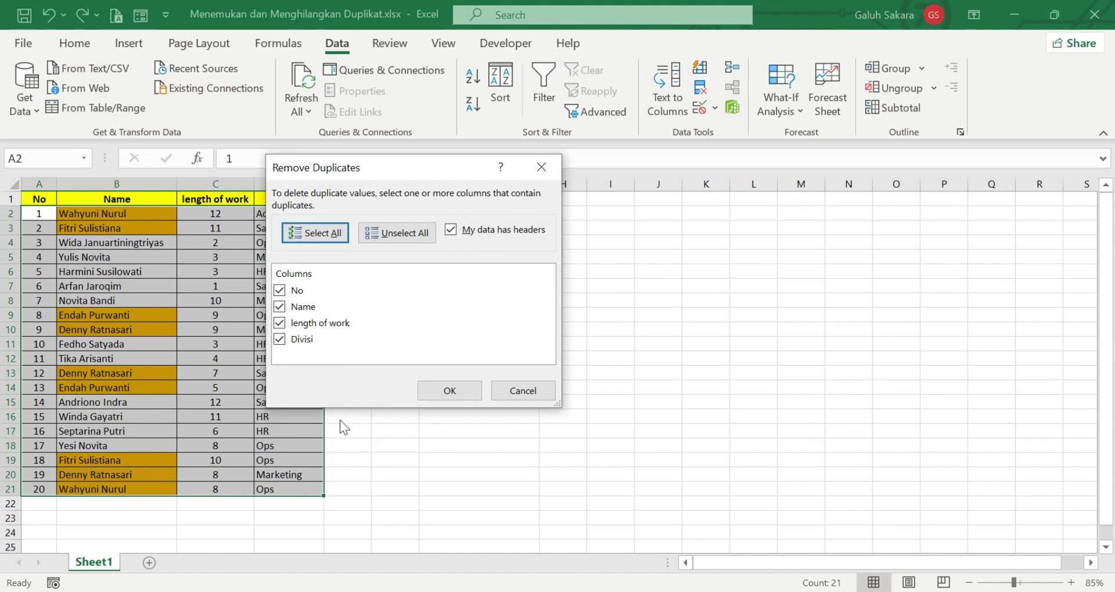
Remove the duplicate rows by comparing only the Name column, excluding No, length of work and Divisi.
{"action": "left_click", "coordinate": [280, 307]}
{"action": "left_click", "coordinate": [280, 307]}
{"action": "left_click", "coordinate": [279, 293]}
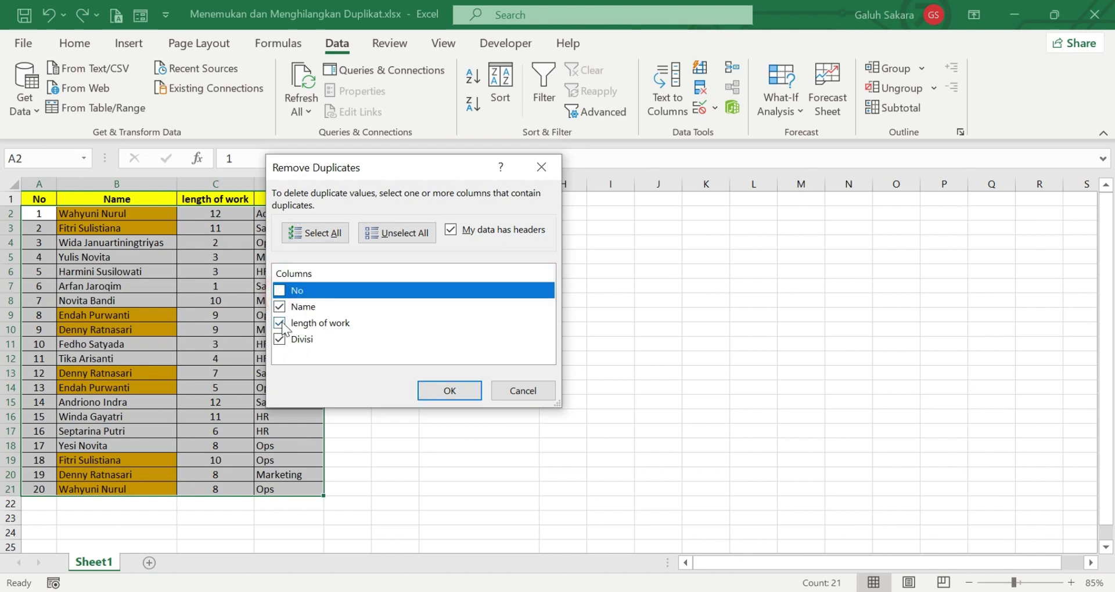
{"action": "left_click", "coordinate": [280, 324]}
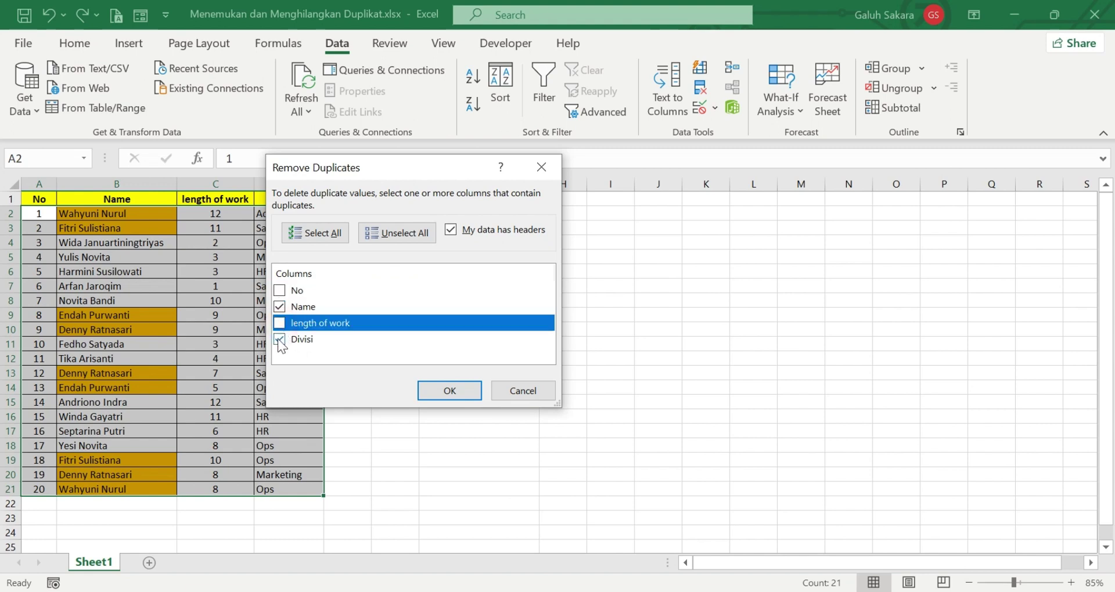
{"action": "left_click", "coordinate": [278, 340]}
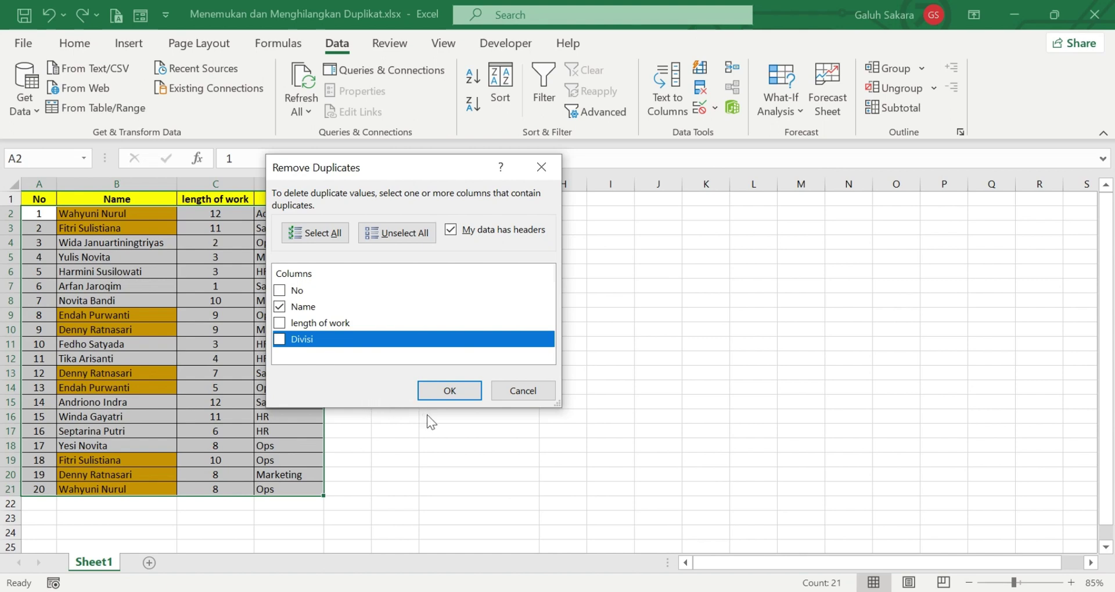
{"action": "left_click", "coordinate": [448, 385]}
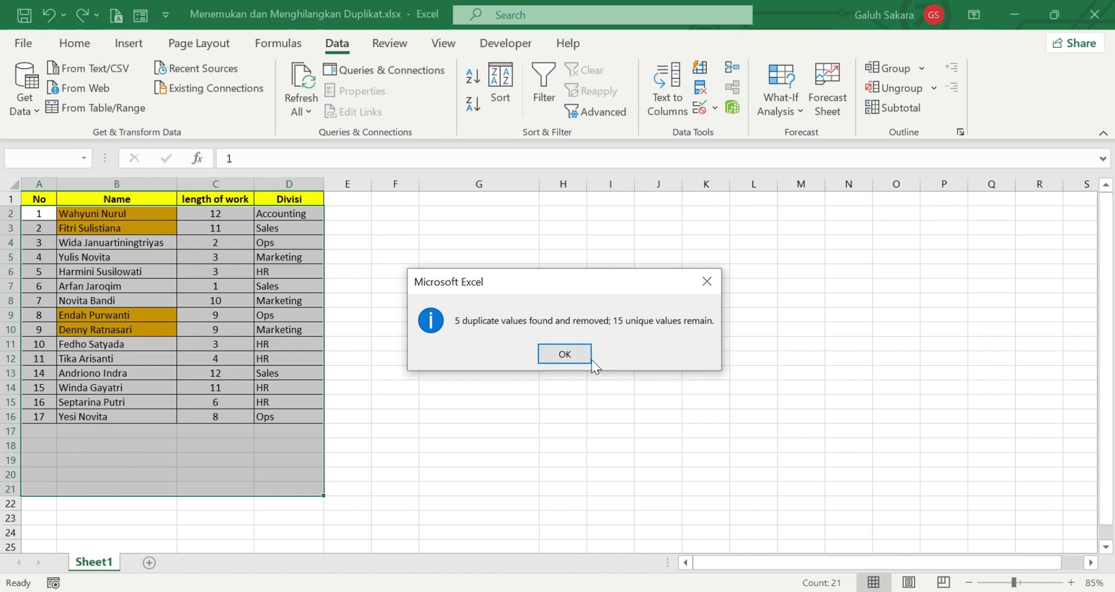
{"action": "left_click", "coordinate": [567, 353]}
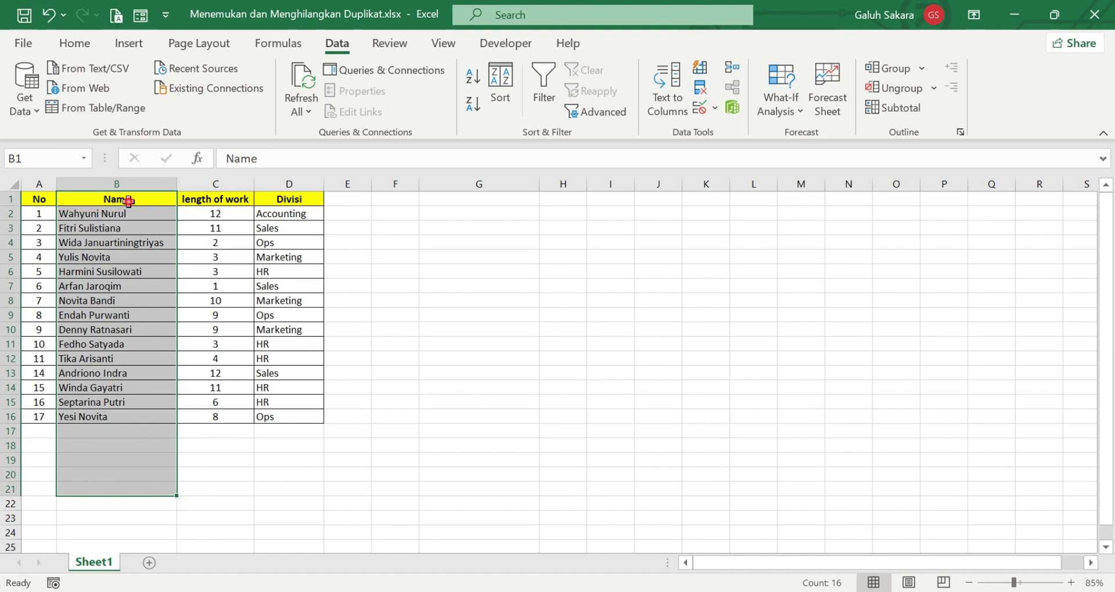
Check the remaining entries in the Name column, and undo the duplicate removal.
{"action": "left_click_drag", "start_coordinate": [125, 200], "coordinate": [149, 409]}
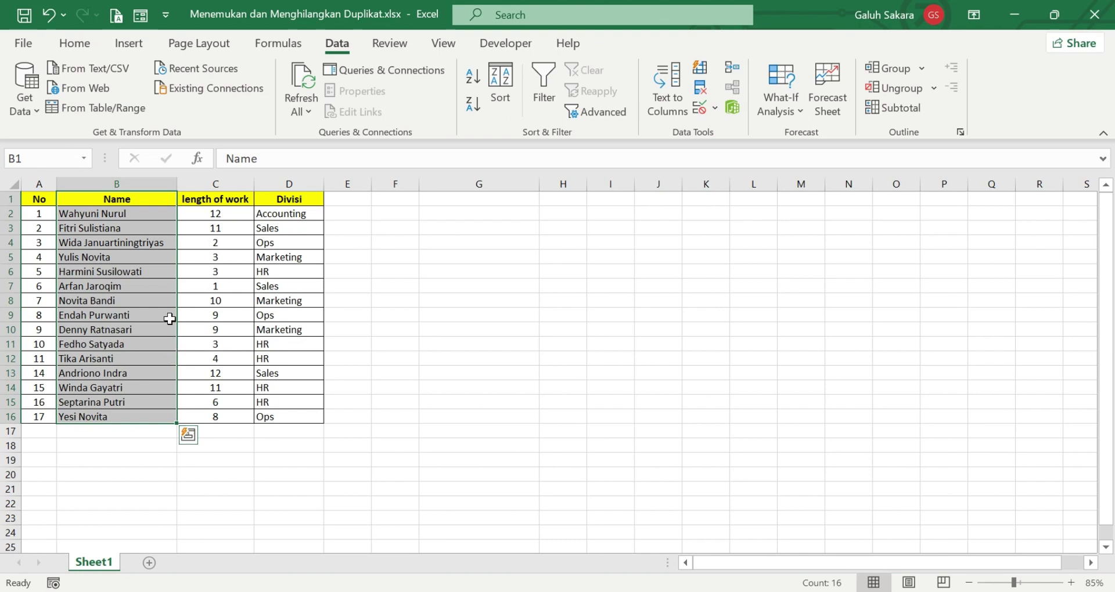
{"action": "key", "text": "ctrl+z"}
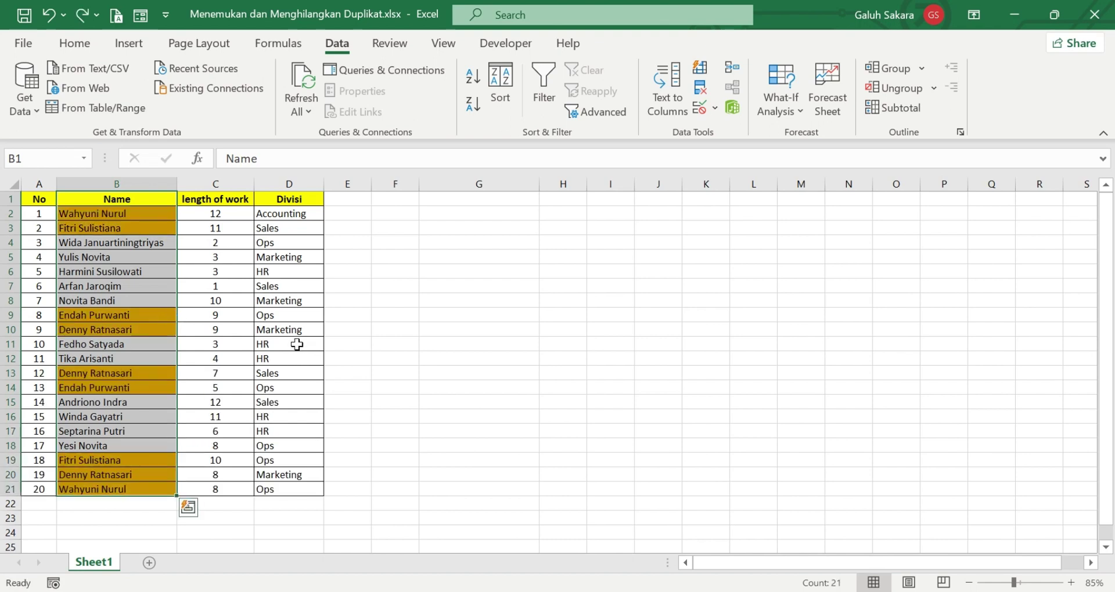
{"action": "left_click", "coordinate": [350, 340]}
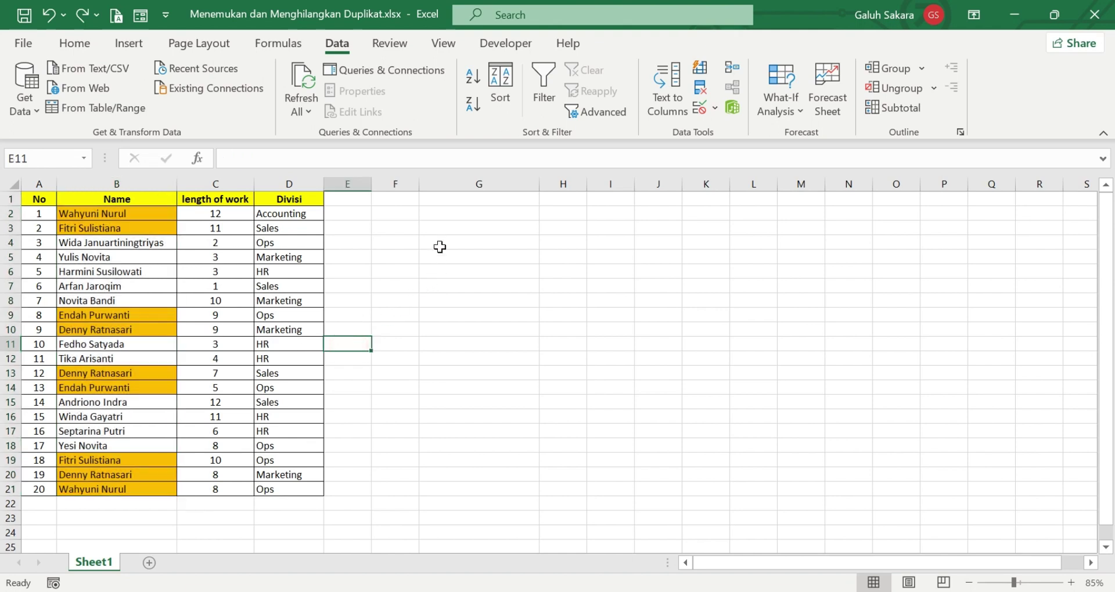
{"action": "left_click", "coordinate": [452, 210]}
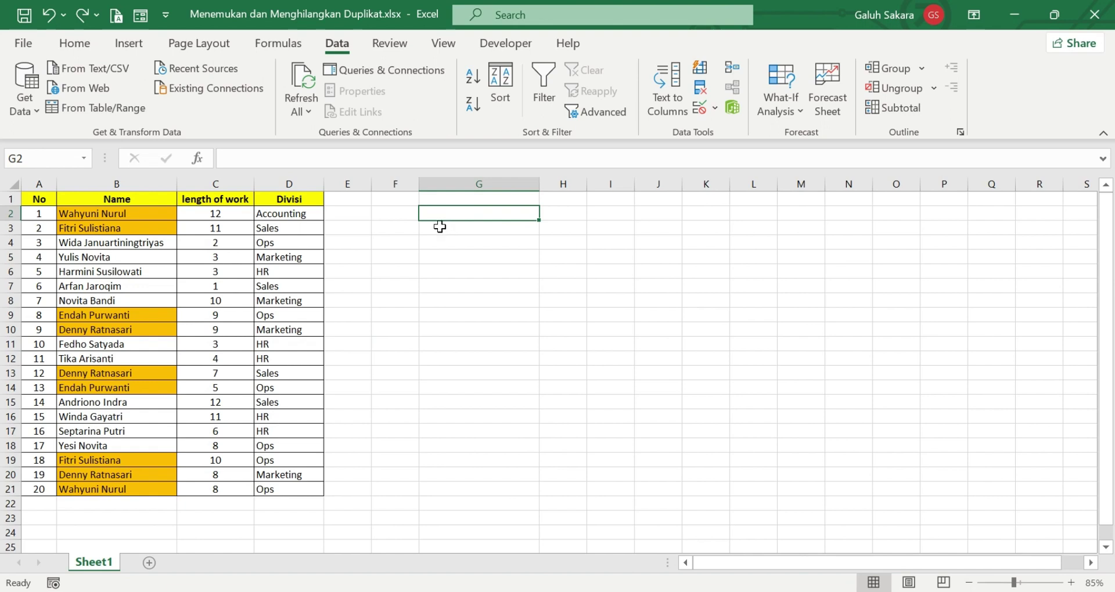
{"action": "left_click", "coordinate": [460, 206]}
{"action": "left_click", "coordinate": [455, 210]}
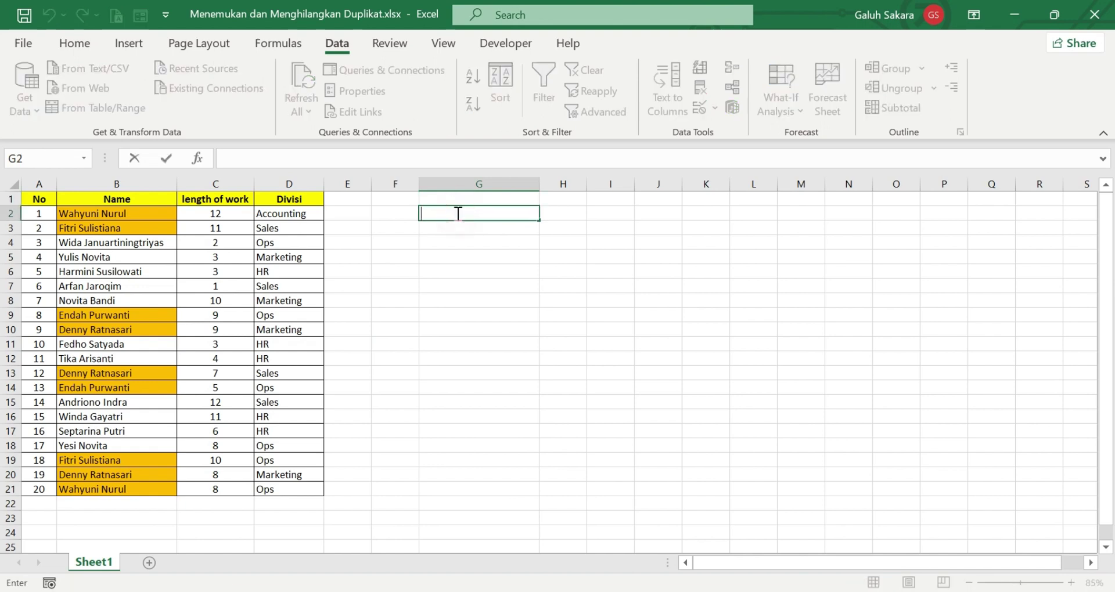
List the distinct names in cell G3 with =UNIQUE(B2:B21), and select the resulting list G3:G17.
{"action": "left_click", "coordinate": [456, 230]}
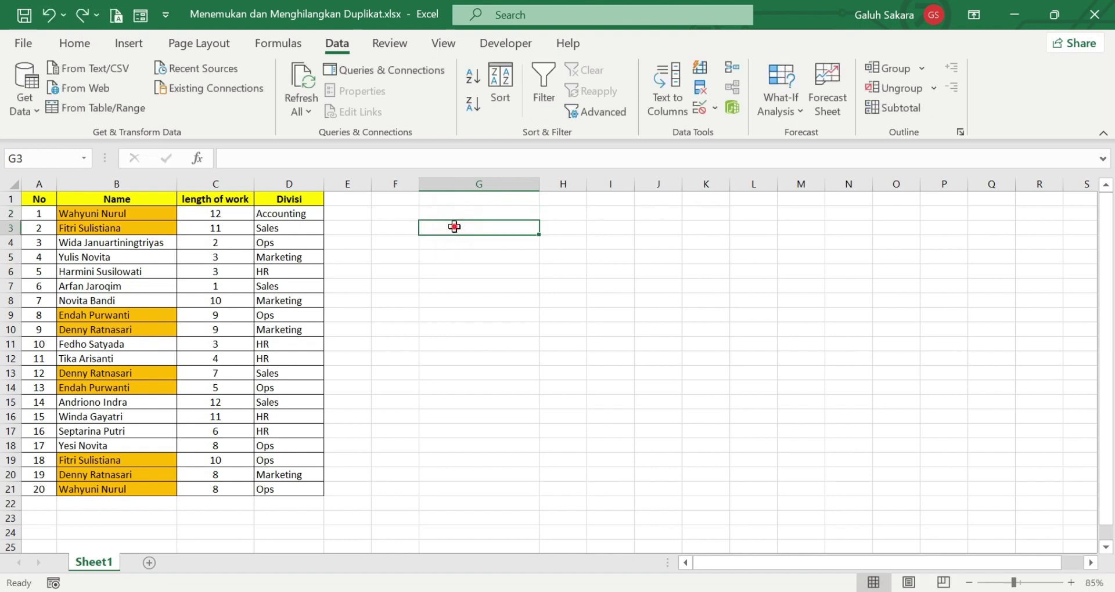
{"action": "type", "text": "=uni"}
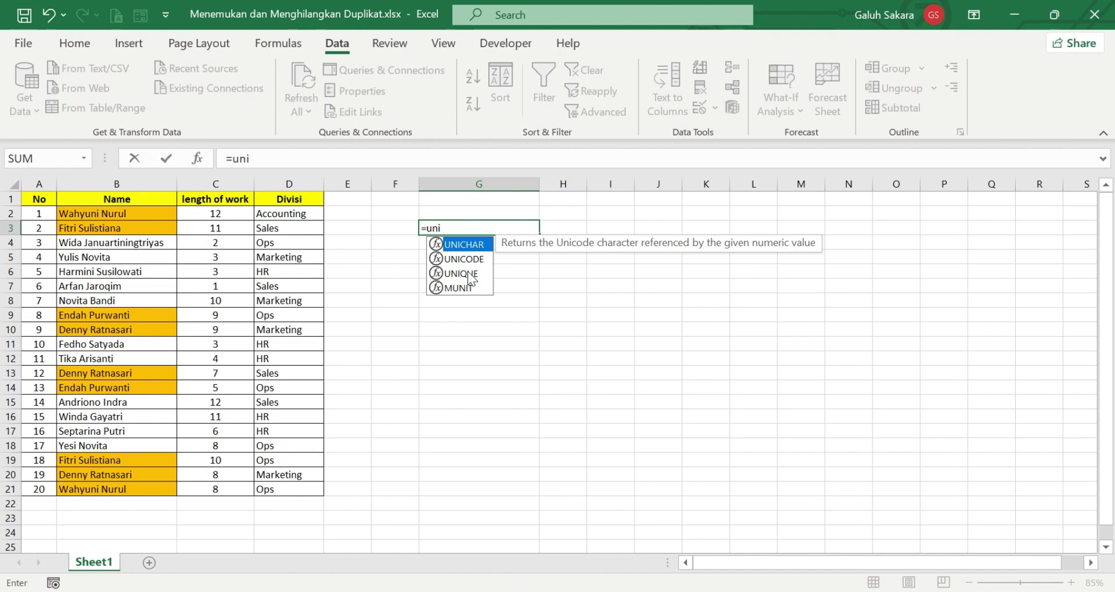
{"action": "double_click", "coordinate": [470, 278]}
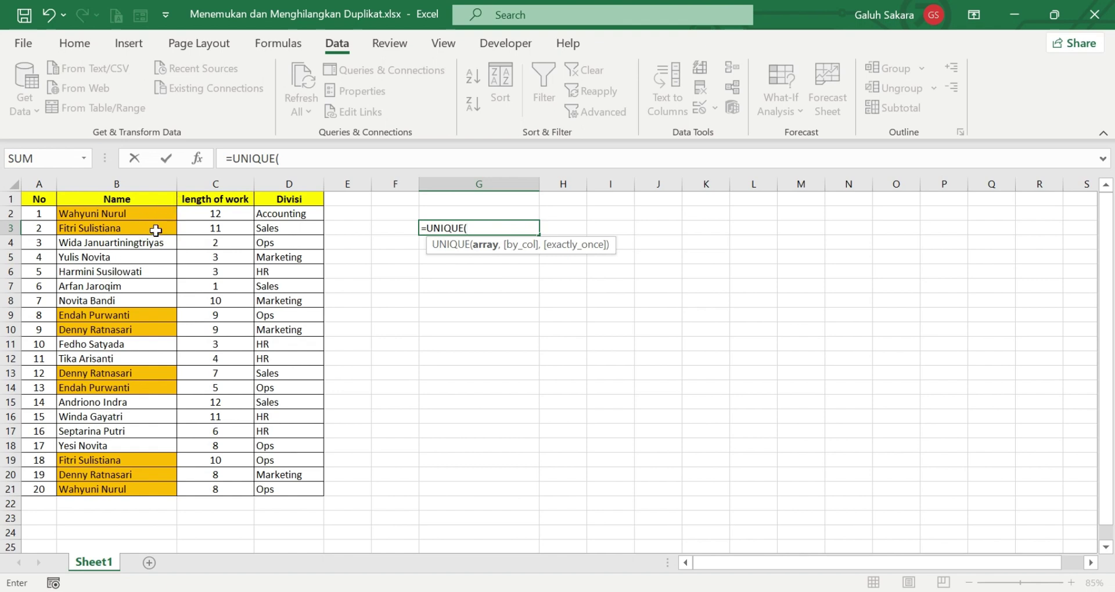
{"action": "left_click_drag", "start_coordinate": [156, 215], "coordinate": [140, 489]}
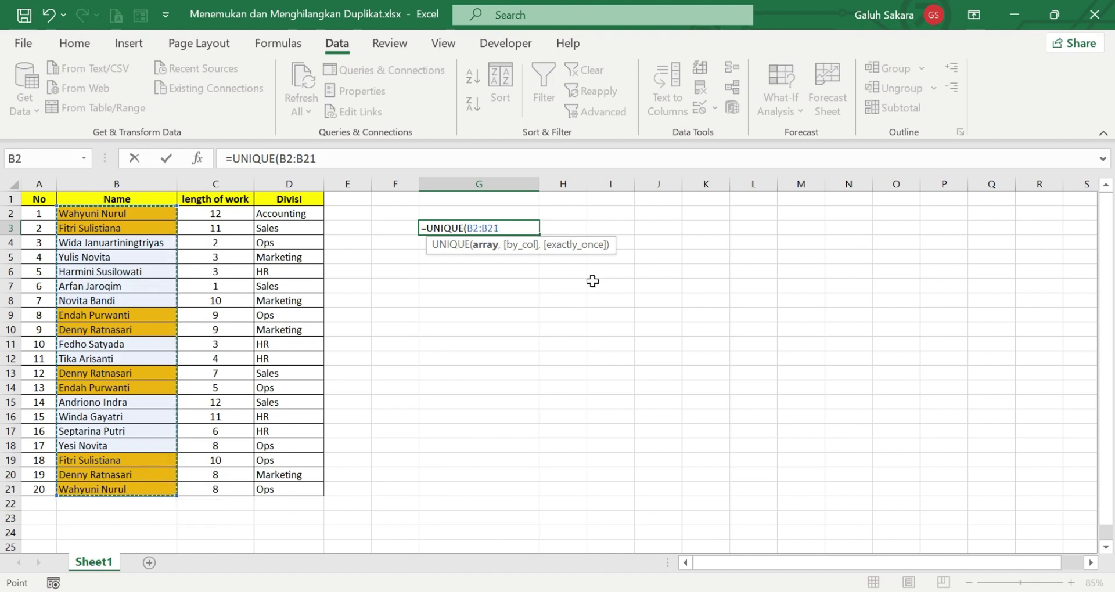
{"action": "left_click", "coordinate": [335, 158]}
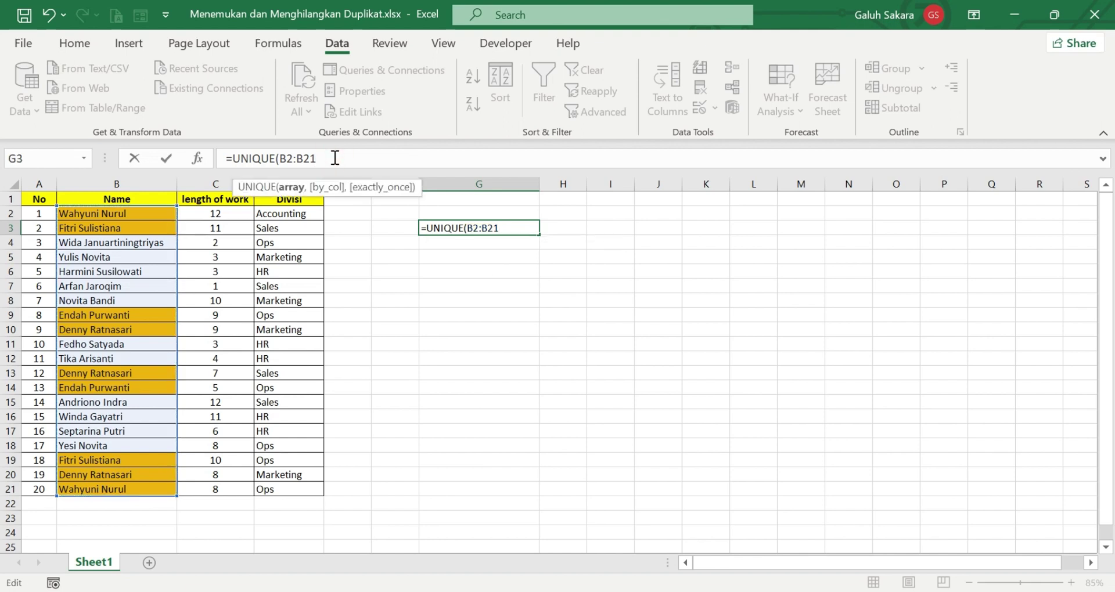
{"action": "type", "text": ")"}
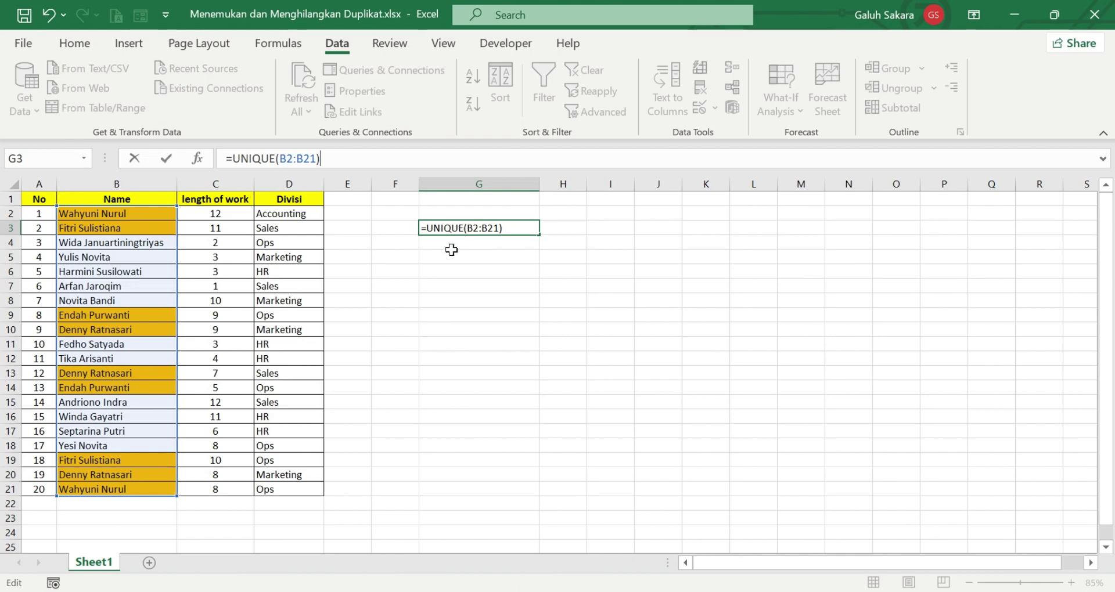
{"action": "key", "text": "Return"}
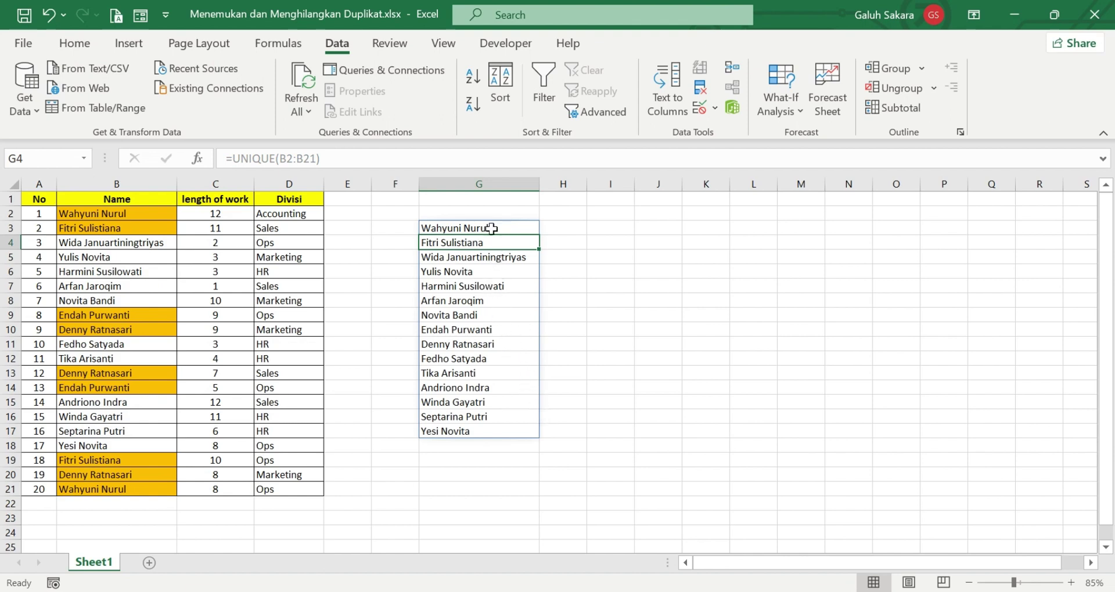
{"action": "left_click_drag", "start_coordinate": [492, 229], "coordinate": [478, 426]}
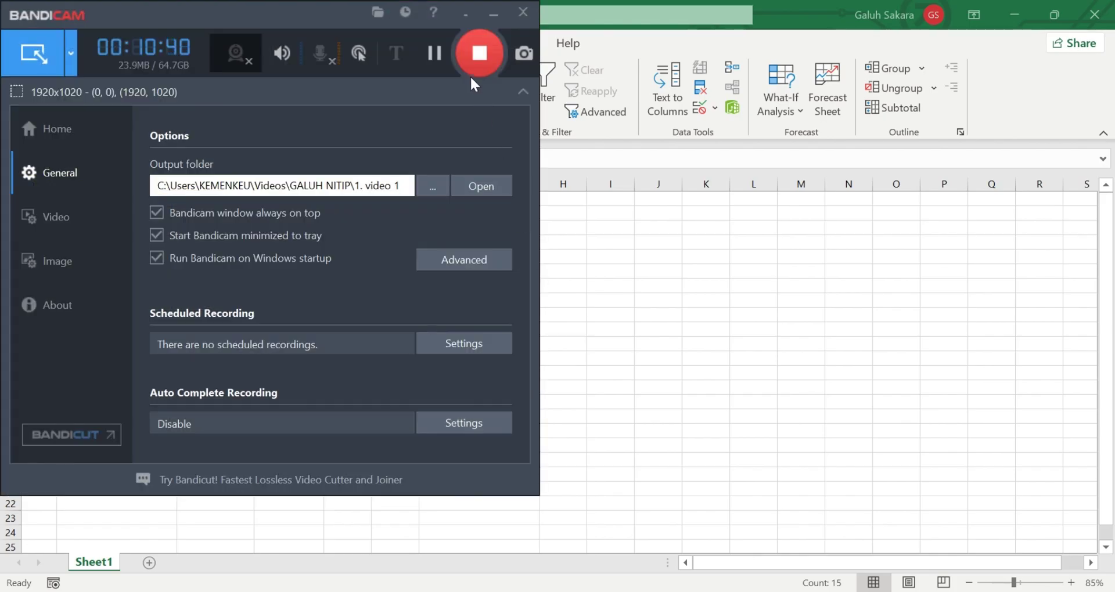
{"action": "left_click", "coordinate": [472, 61]}
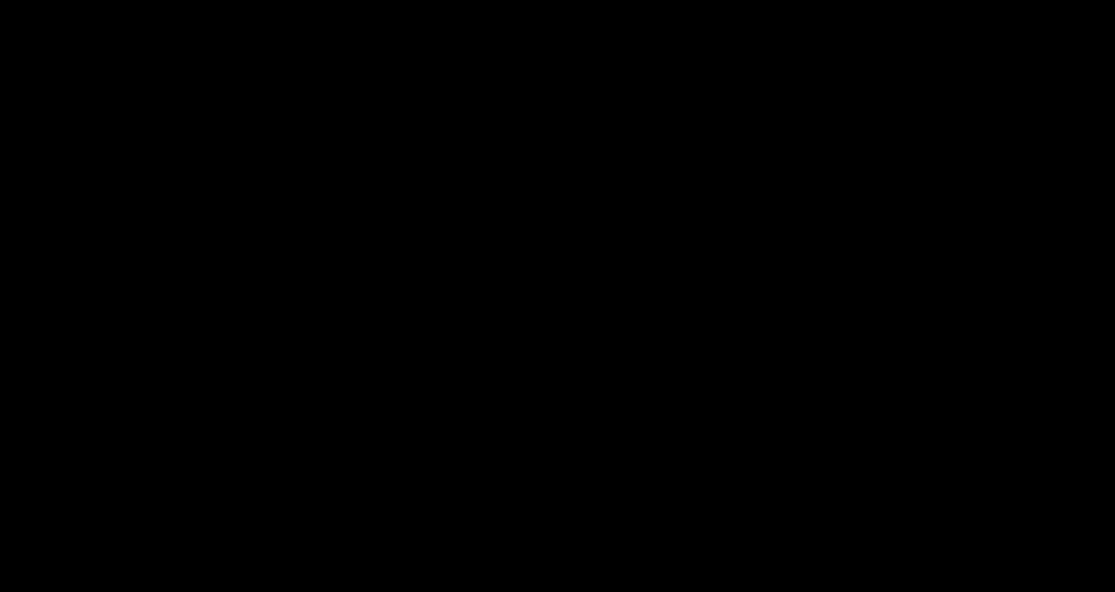